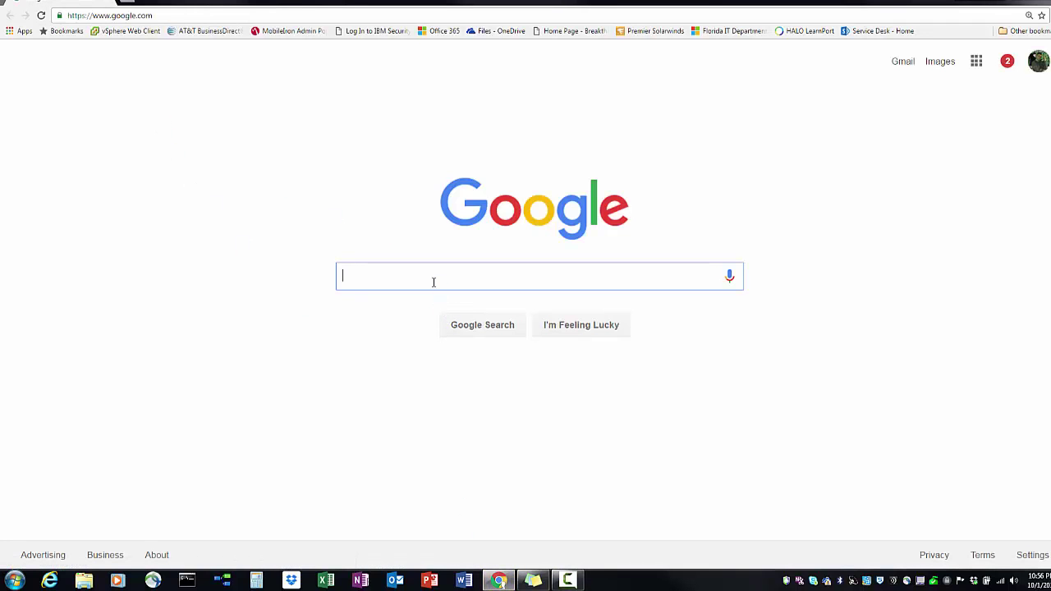
Step: Search Google for "how many gallons of water are on earth"
text(ho)
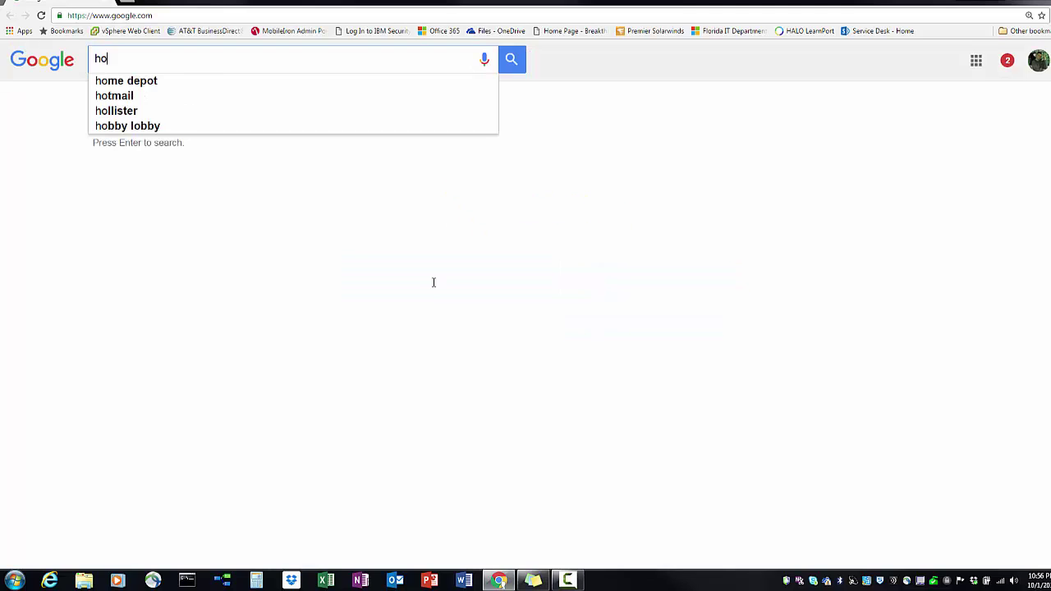
text(w many gallons of water a)
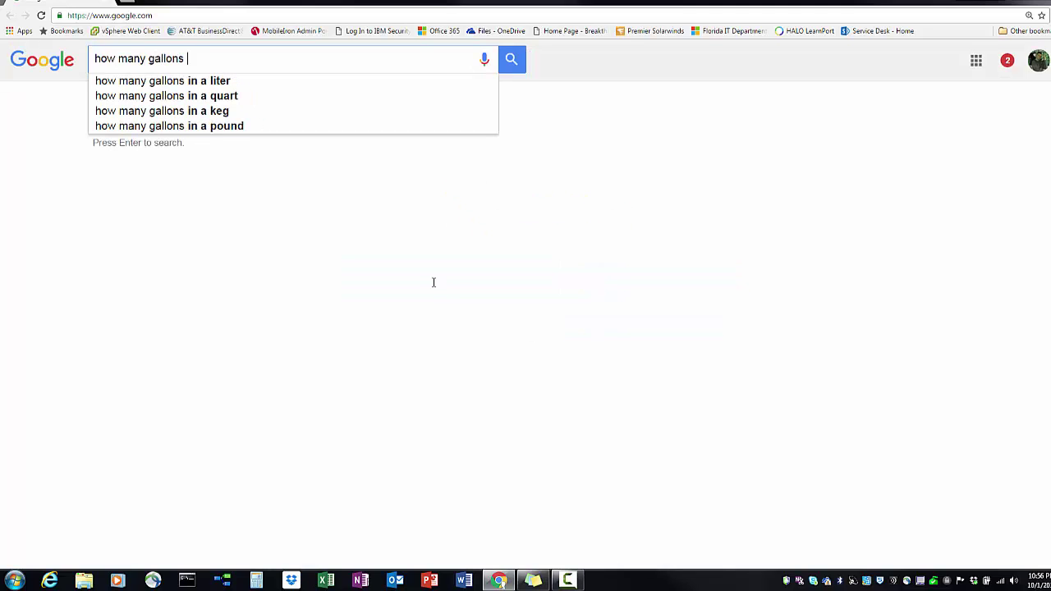
text(re on earth)
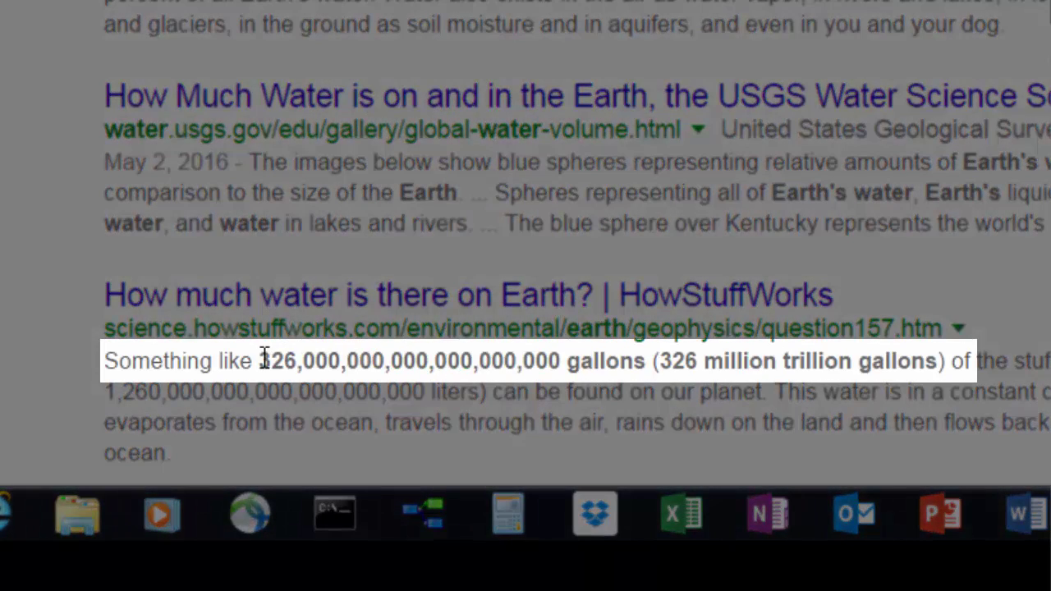
Step: Copy the figure 326,000,000,000,000,000,000 from the HowStuffWorks result, paste it into Calculator and move Calculator clear of the results
drag(262, 359, 561, 363)
right_click(523, 362)
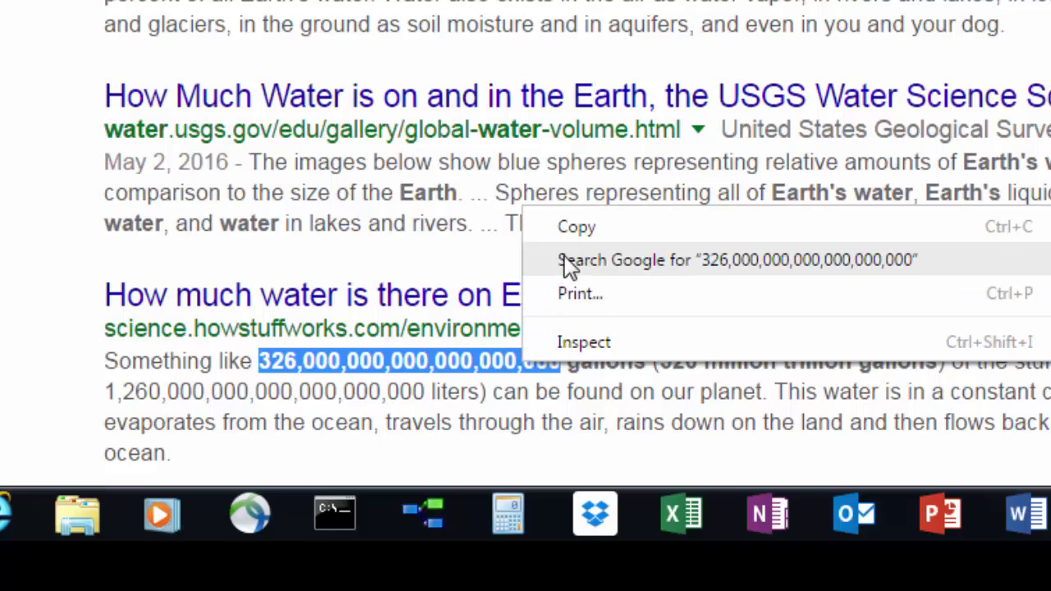
click(577, 230)
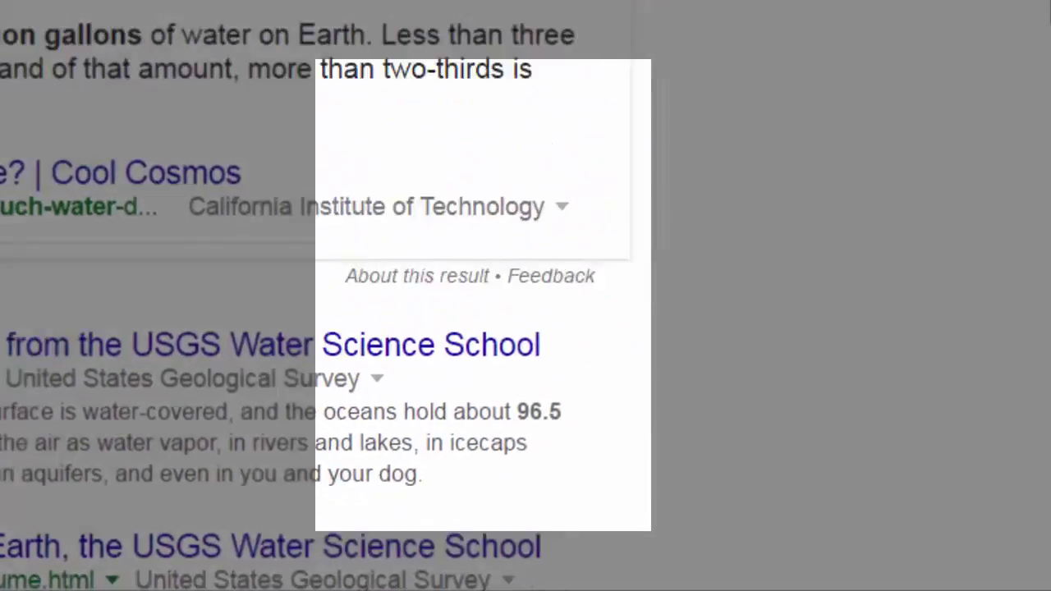
click(507, 513)
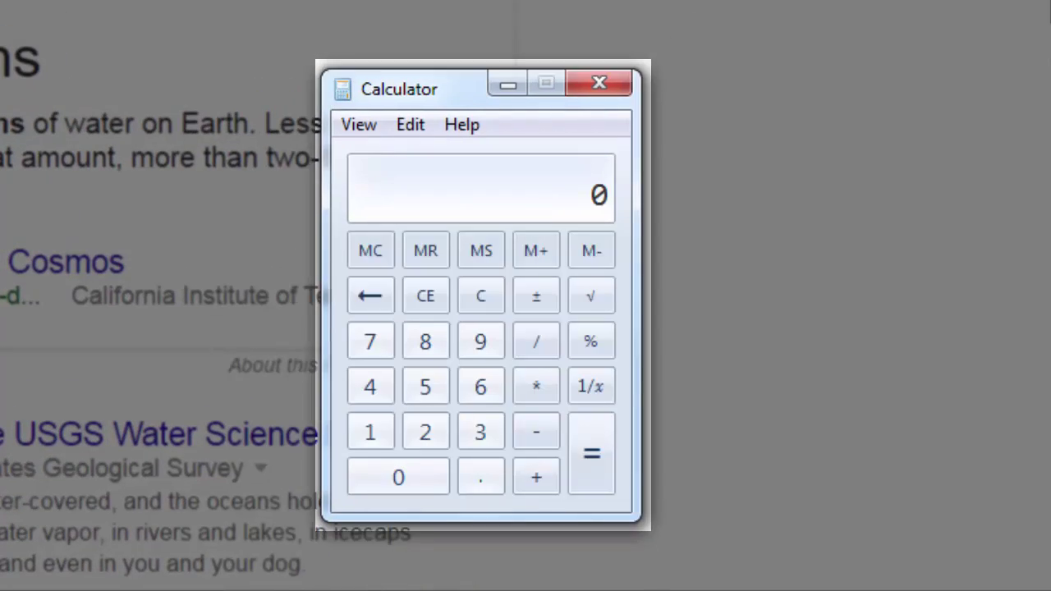
right_click(474, 207)
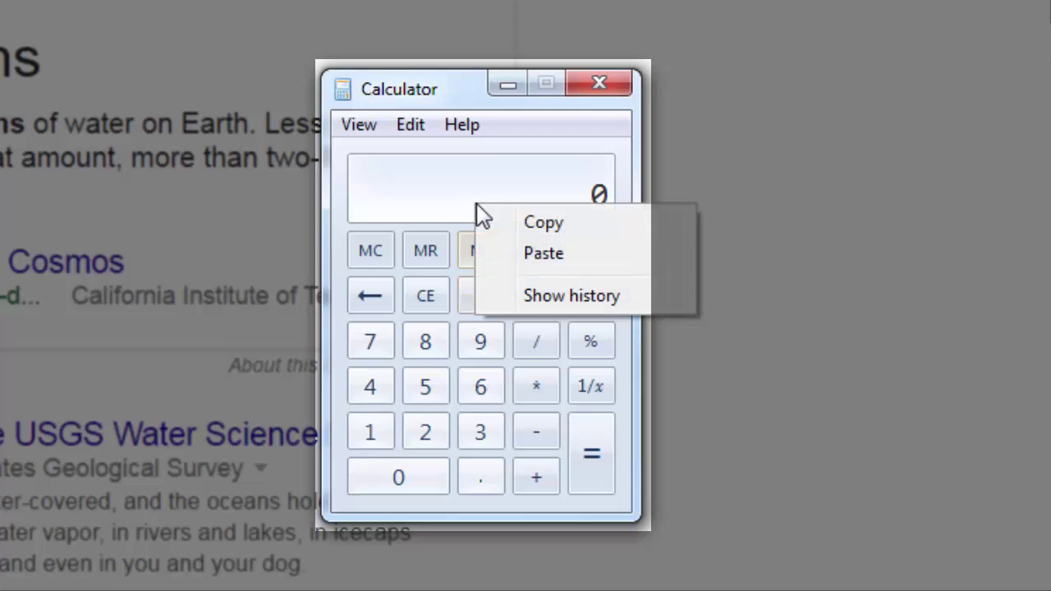
click(520, 251)
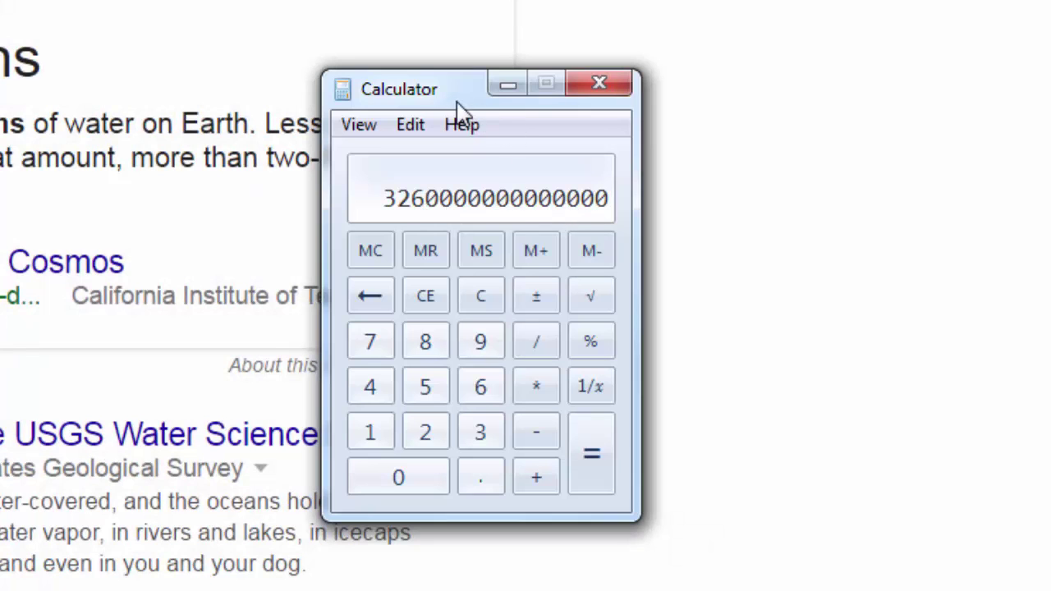
drag(460, 108, 774, 87)
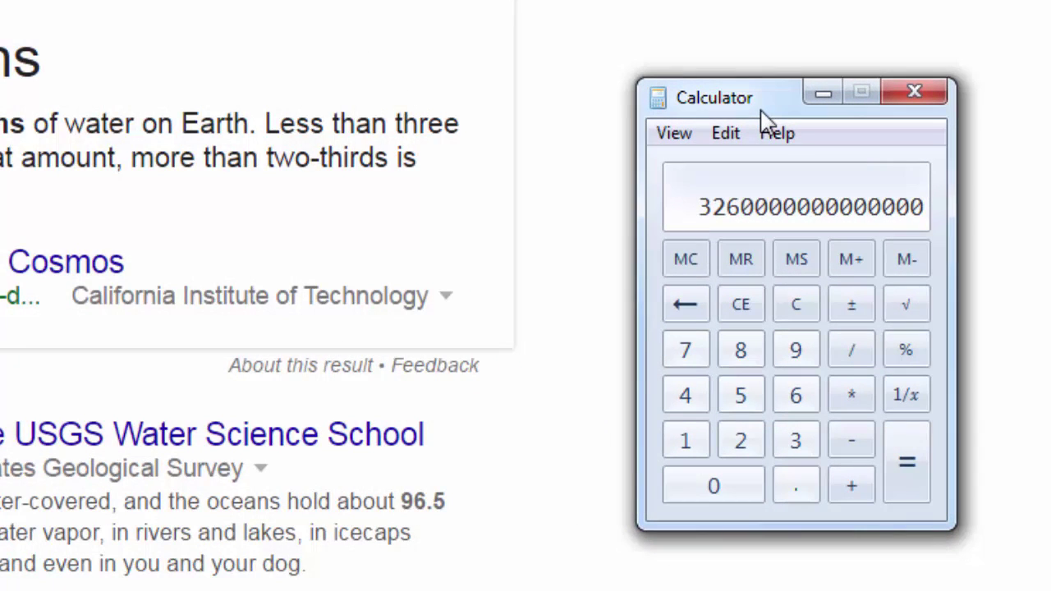
Step: Multiply the pasted water volume by 0.03 in Calculator to get the freshwater share
click(852, 401)
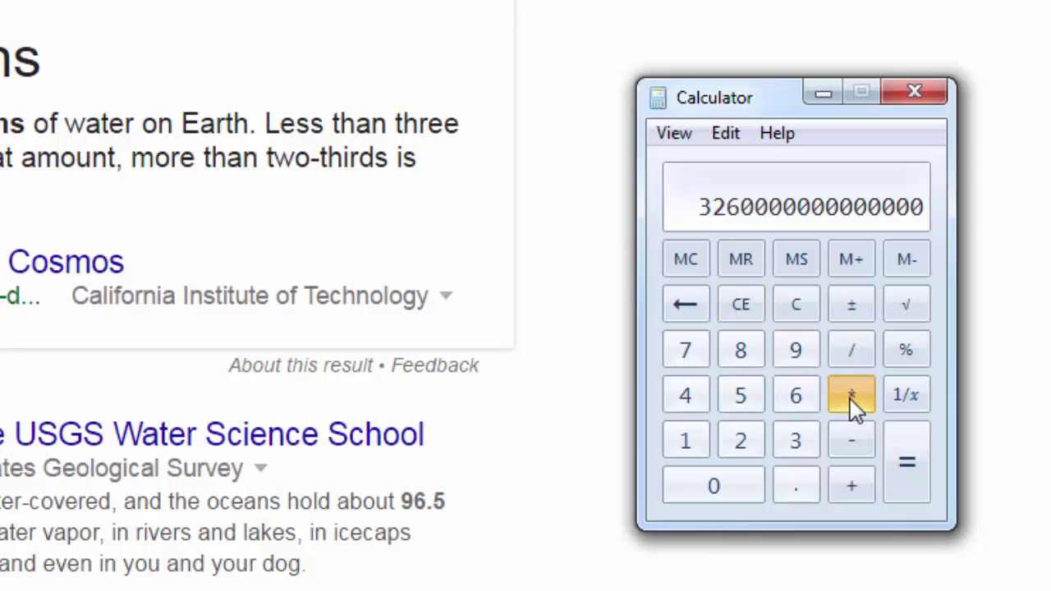
click(793, 485)
click(741, 497)
click(796, 443)
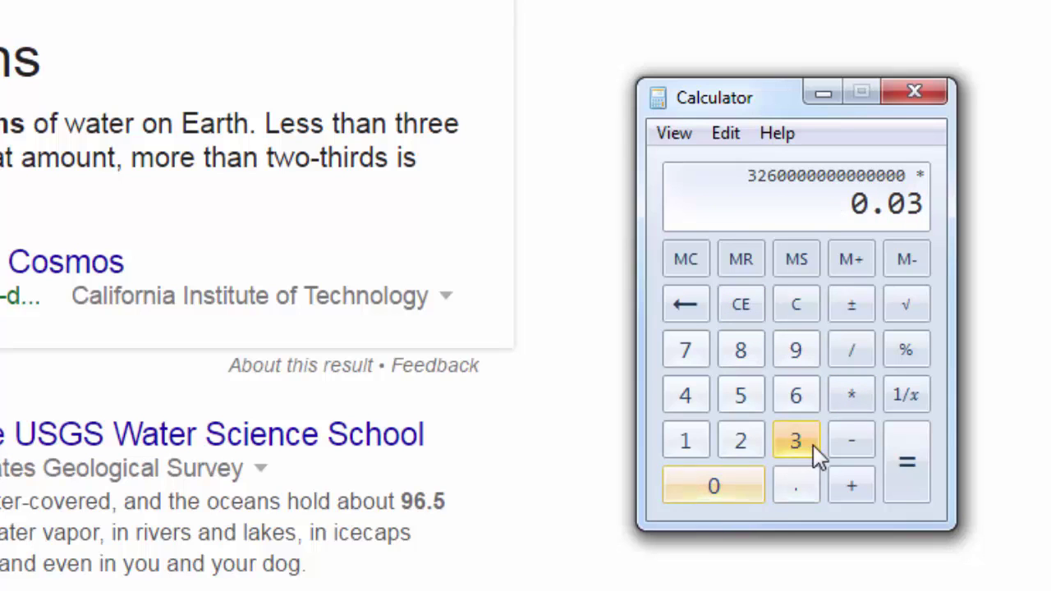
click(912, 470)
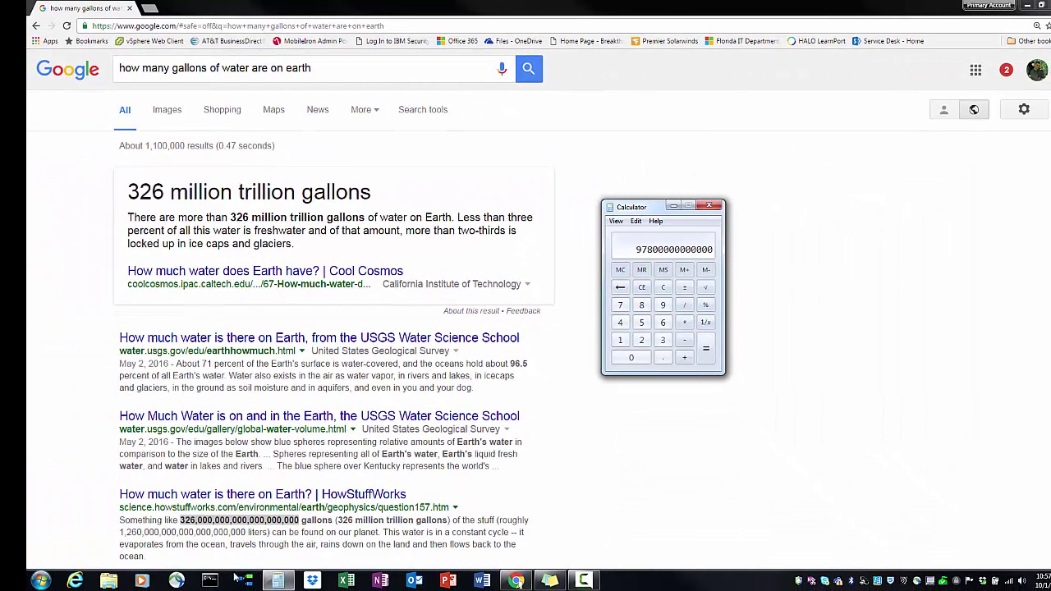
click(49, 582)
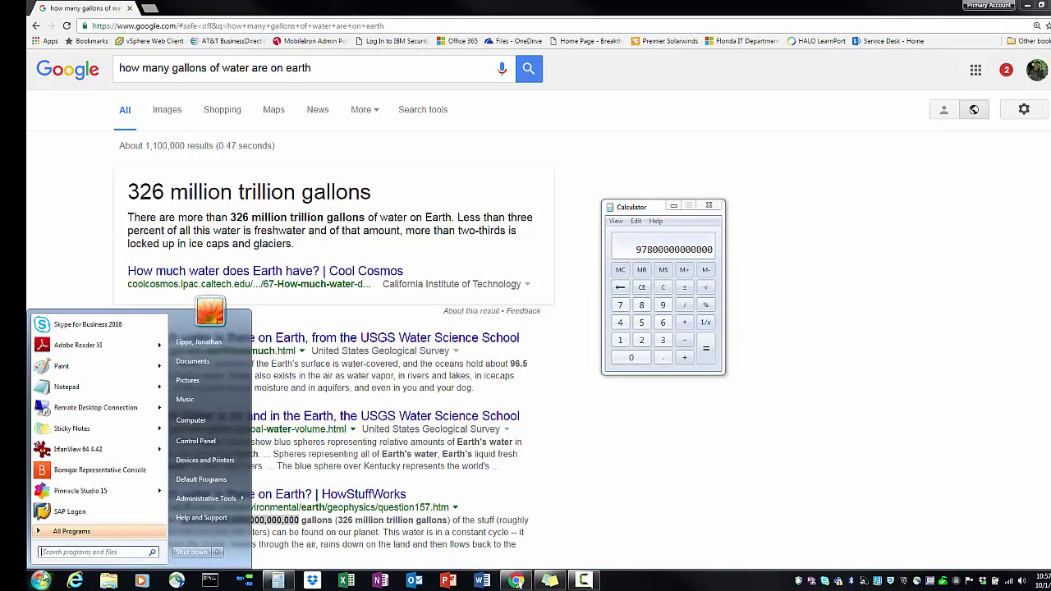
click(74, 403)
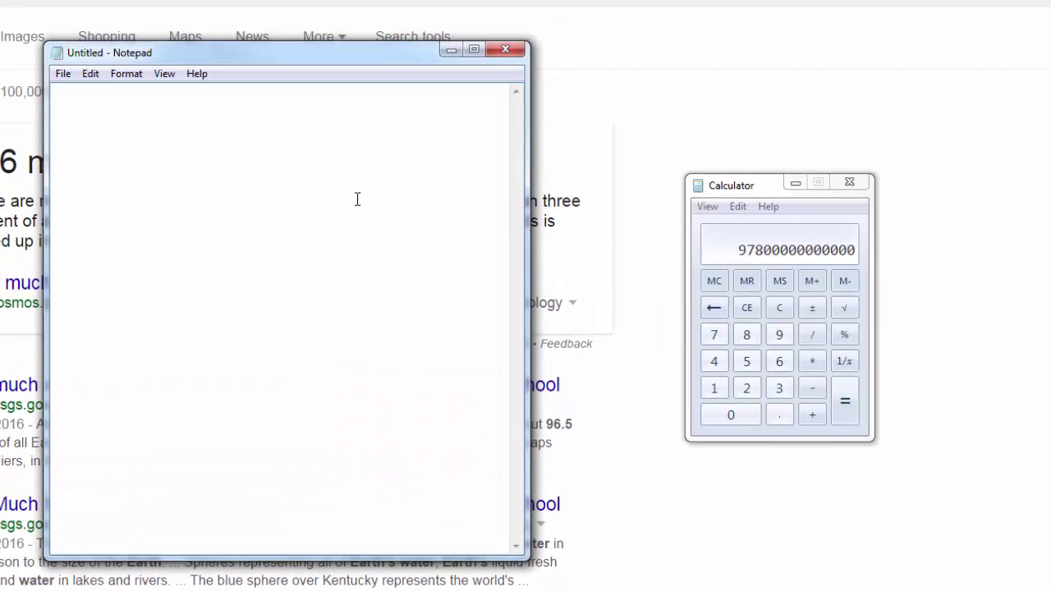
text(9780000000000)
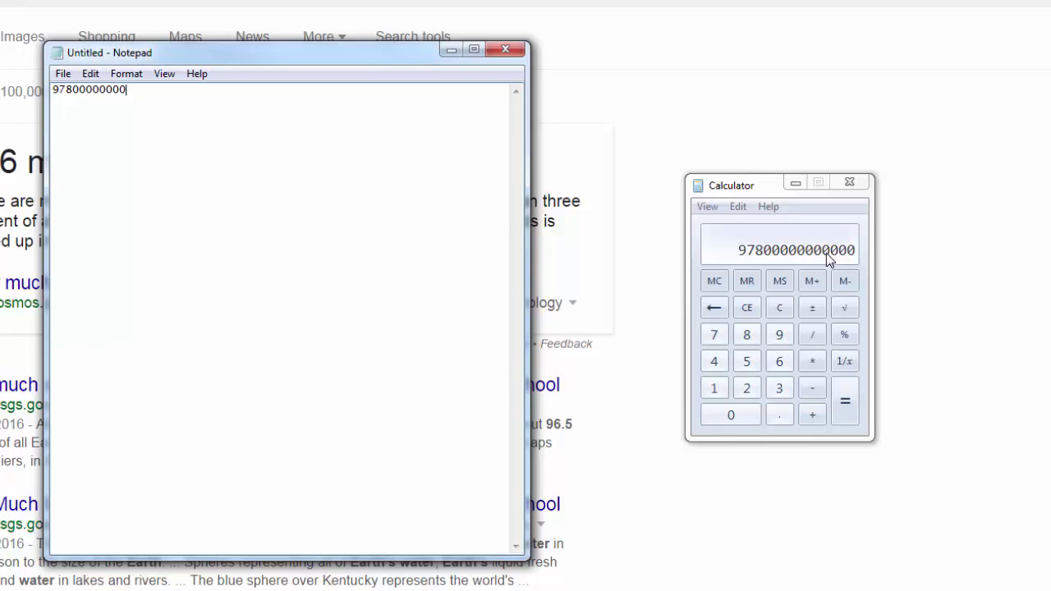
text(0)
Step: Insert thousands separators in the Notepad figure so it reads 97,800,000,000,000
key(Left)
key(Left)
key(Left)
text(,)
key(Left)
key(Left)
key(Left)
key(Left)
text(,)
key(Left)
text(,)
key(Left)
text(,)
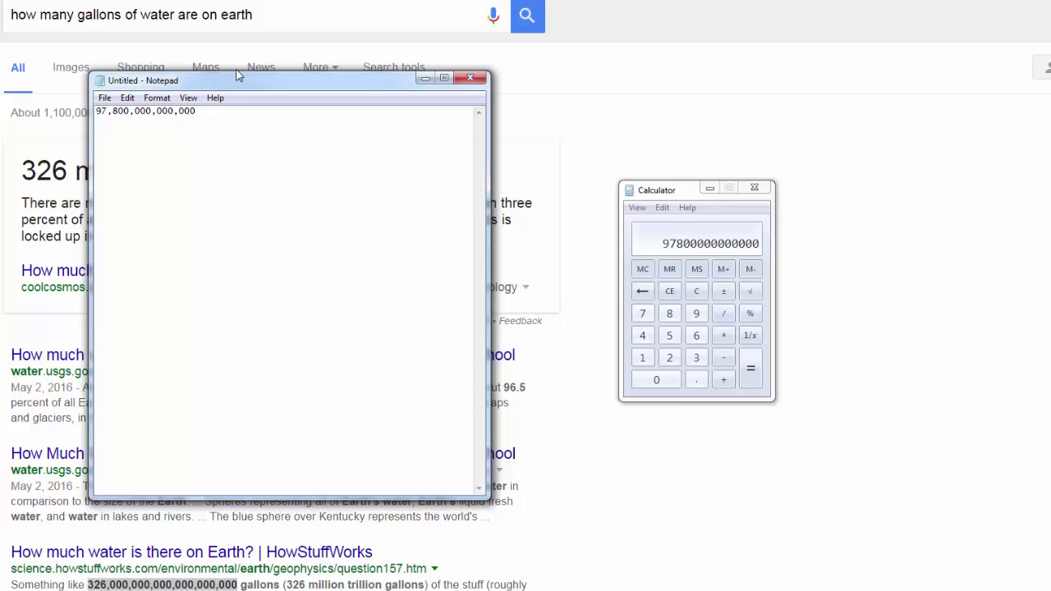
Step: Move Notepad away from the search results and calculate 2 divided by 3 in Calculator
drag(230, 79, 915, 121)
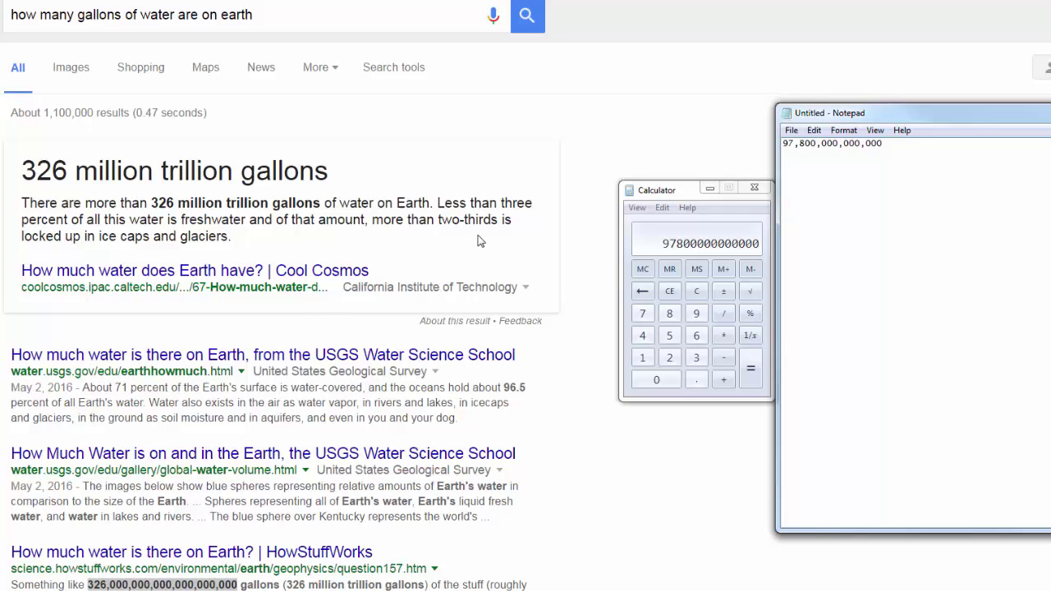
drag(657, 190, 543, 181)
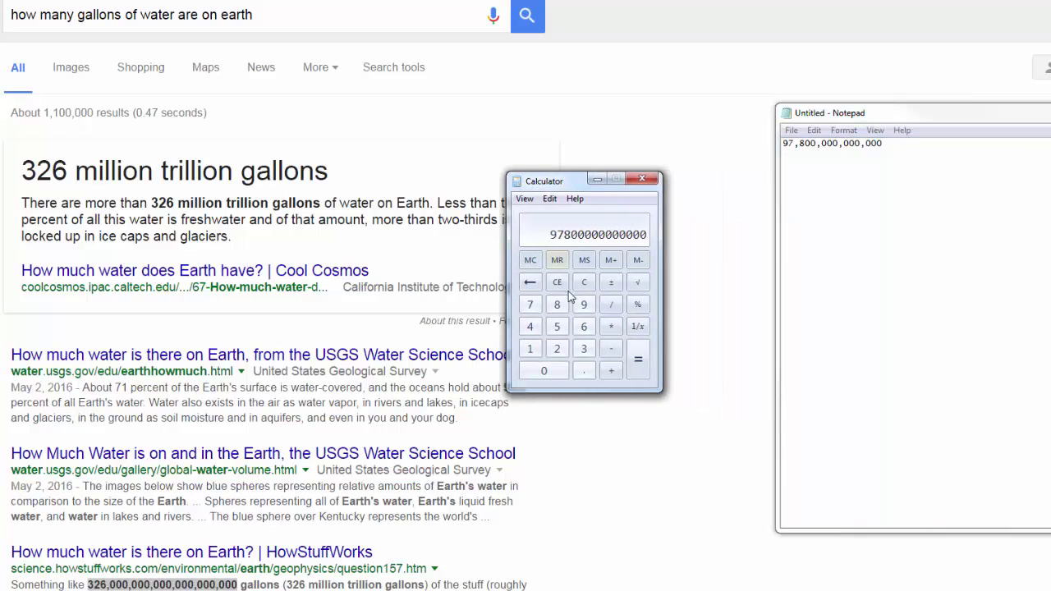
click(584, 282)
click(557, 348)
click(611, 304)
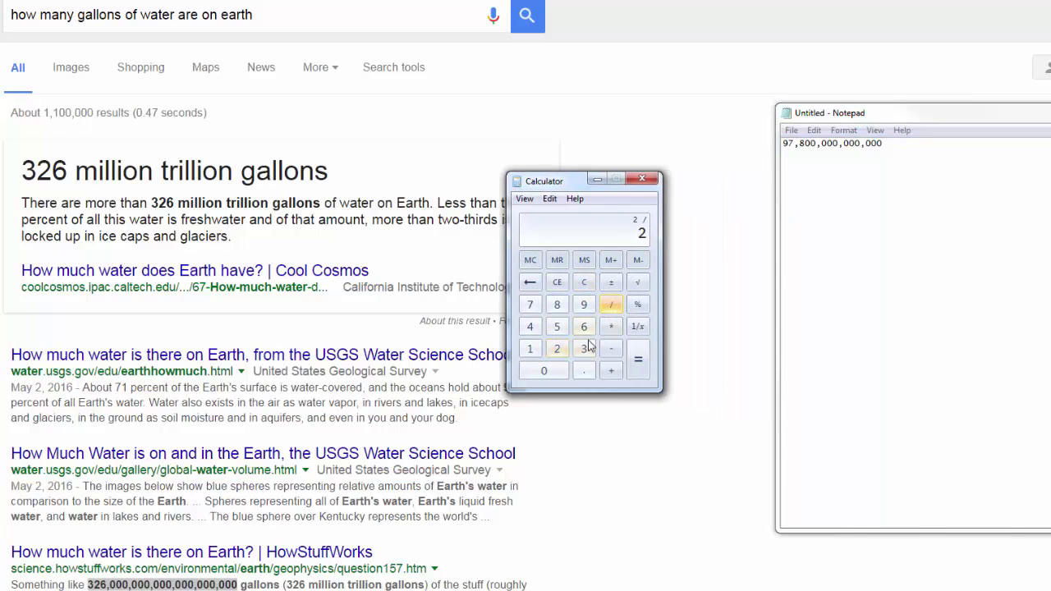
click(585, 348)
click(637, 360)
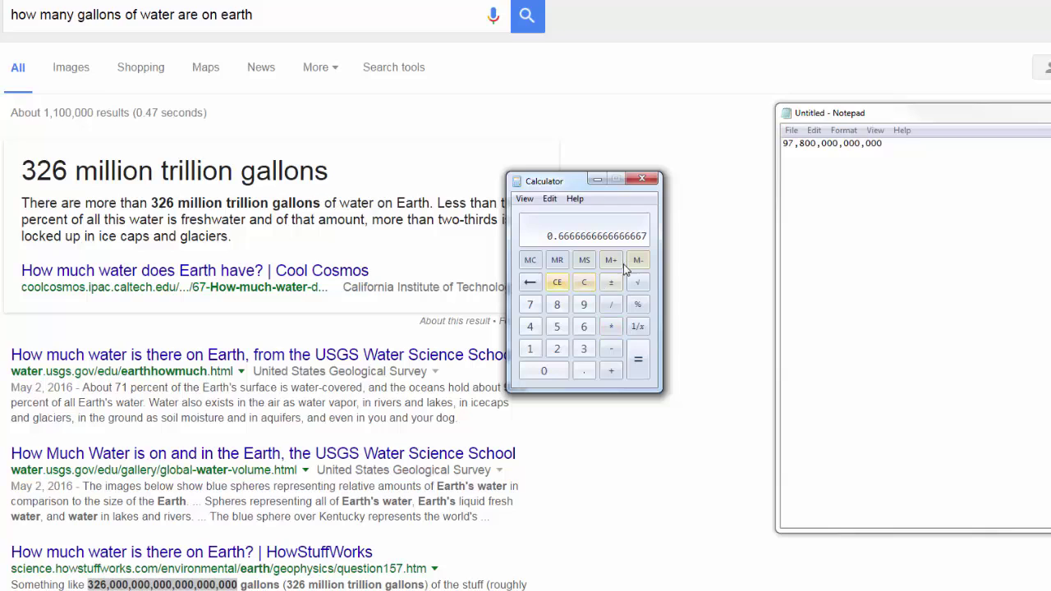
Step: Copy 97,800,000,000,000 from Notepad and paste it into the cleared Calculator
click(886, 146)
drag(885, 146, 784, 143)
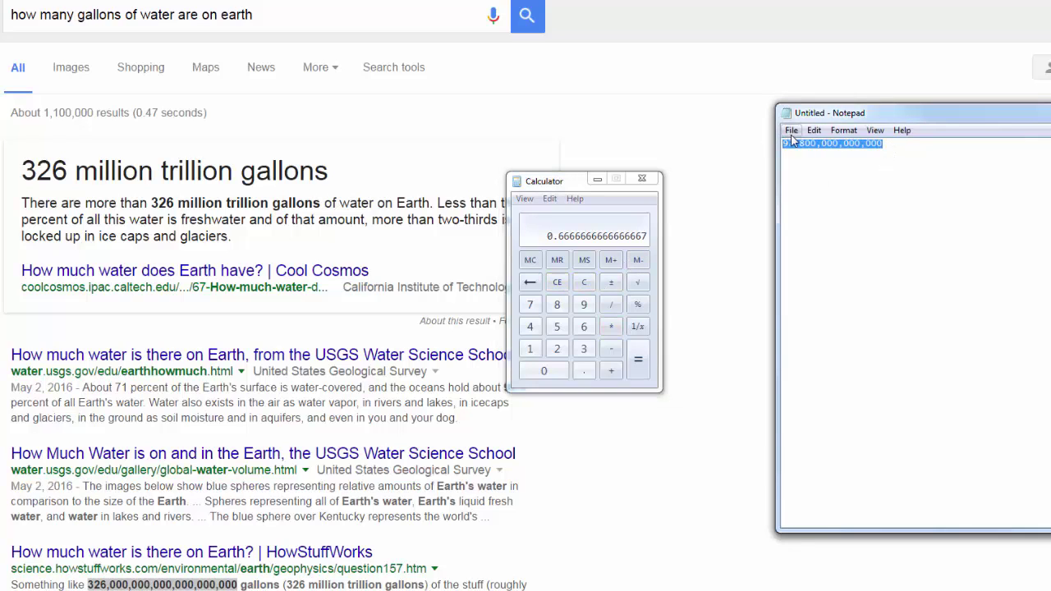
right_click(795, 142)
click(821, 191)
click(584, 281)
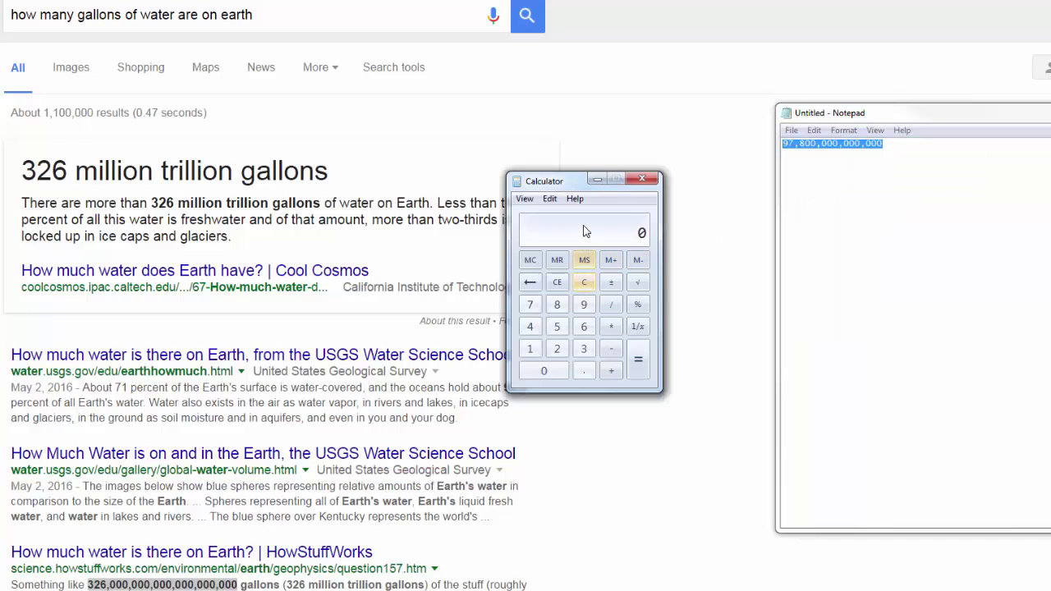
right_click(583, 231)
click(593, 251)
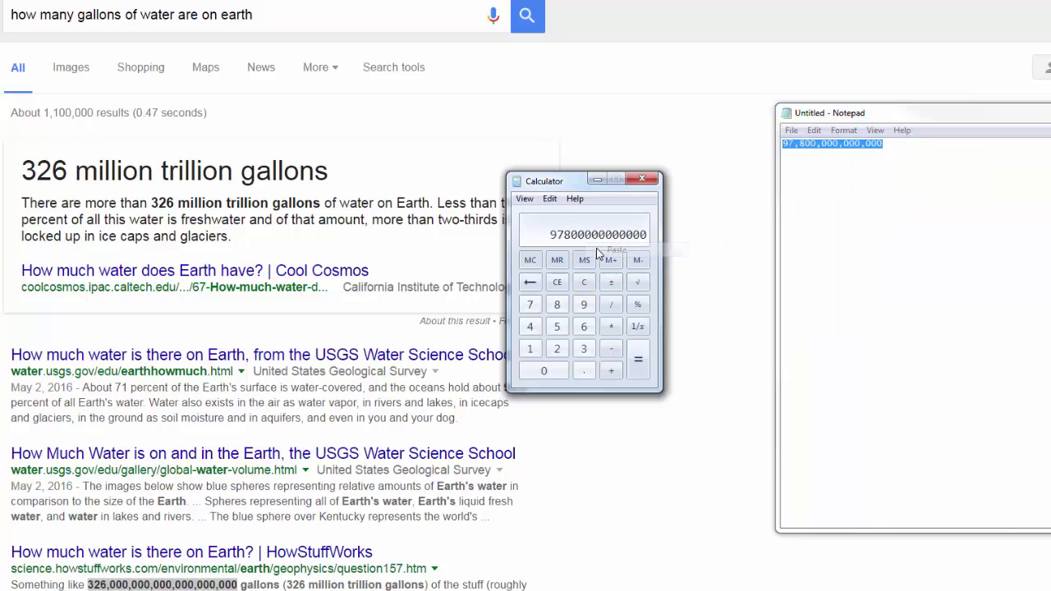
Step: Multiply the pasted freshwater figure by 0.6666666667 to get the amount locked in ice caps and glaciers
click(611, 326)
click(585, 373)
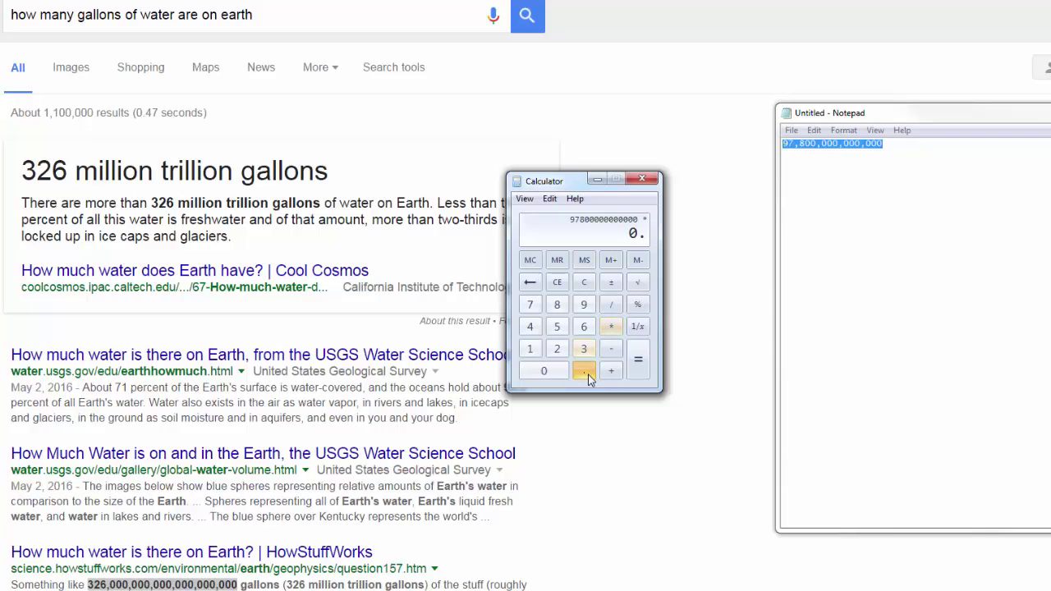
click(583, 327)
click(584, 327)
triple_click(584, 326)
triple_click(584, 327)
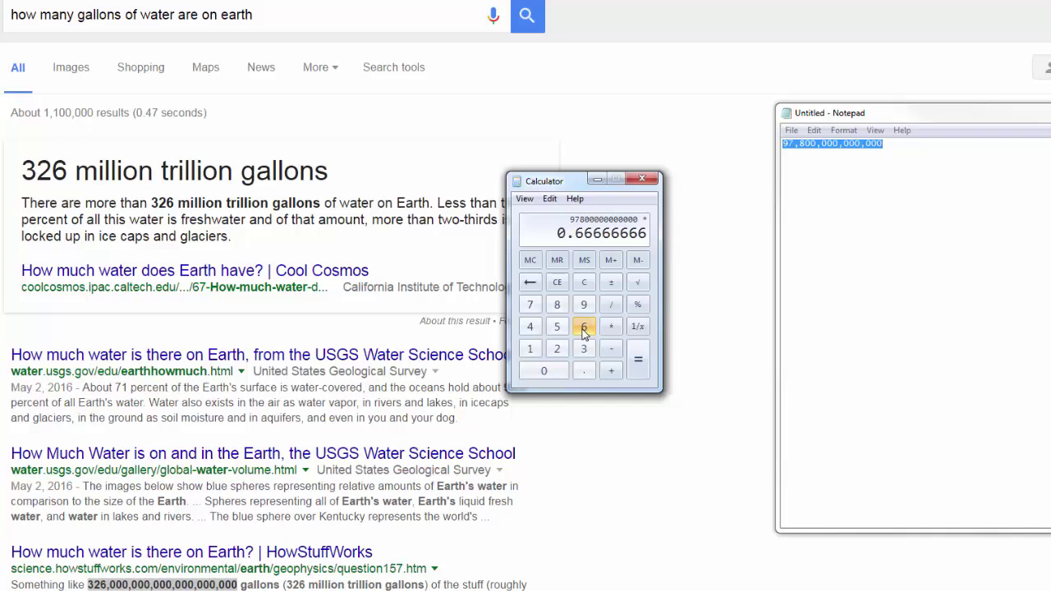
click(583, 326)
click(530, 304)
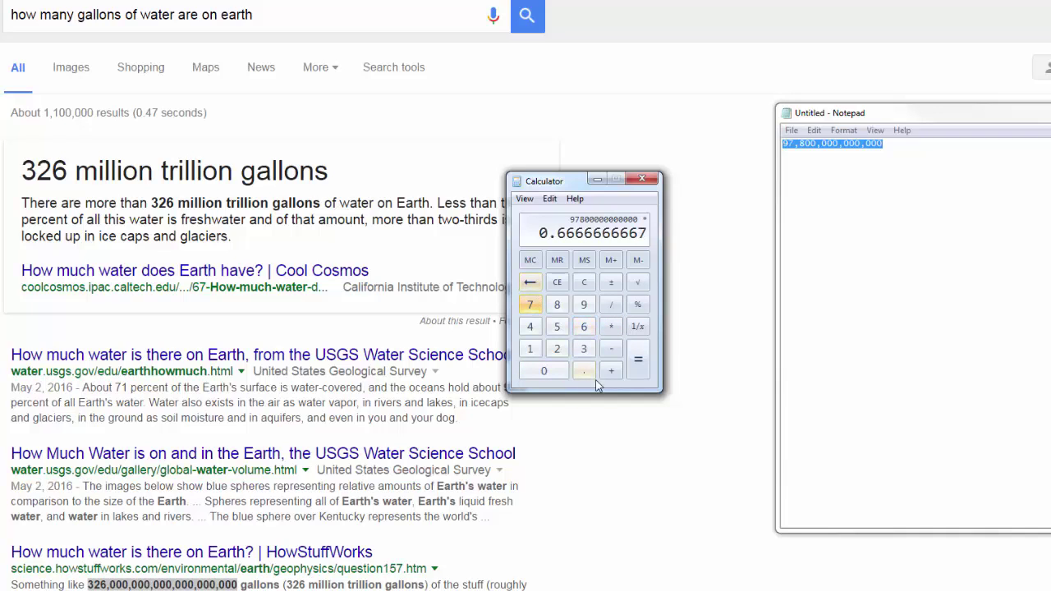
click(637, 367)
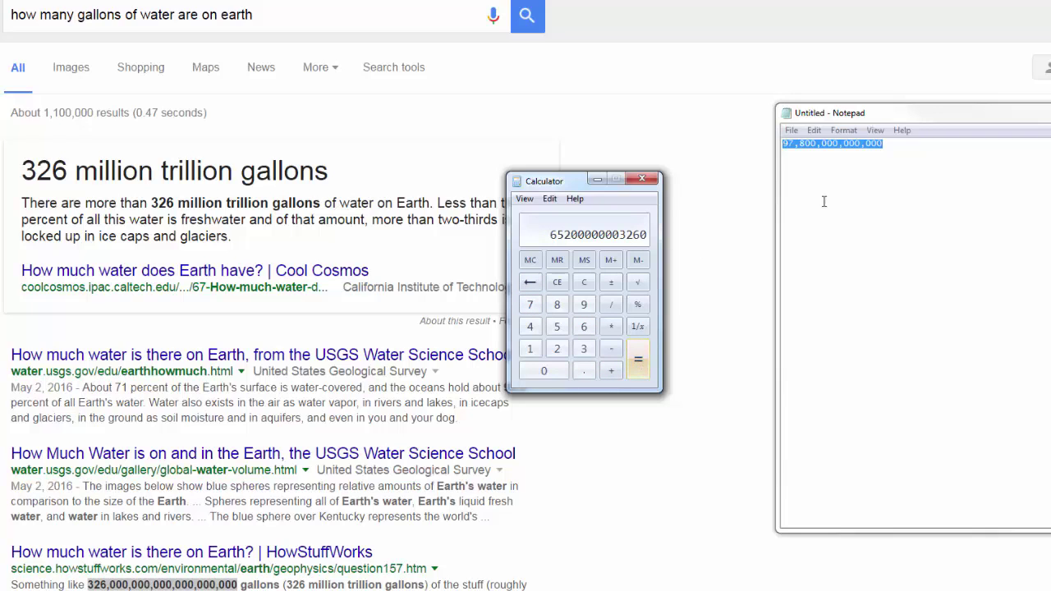
Step: Record the product in Notepad as 65,200,000,003,260 below the first figure, with the note placed beside Calculator
click(865, 211)
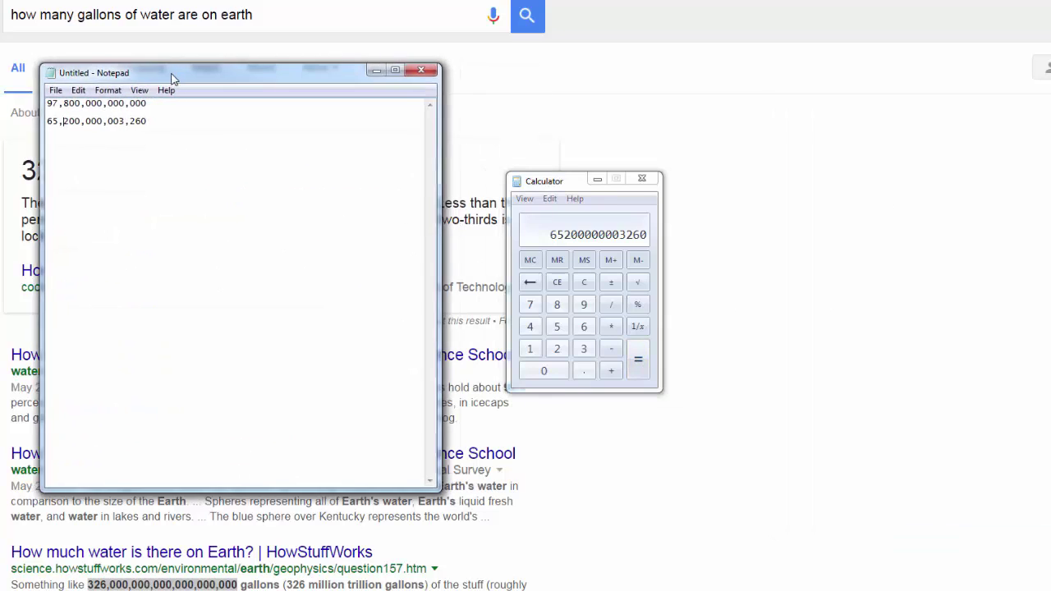
drag(170, 72, 171, 77)
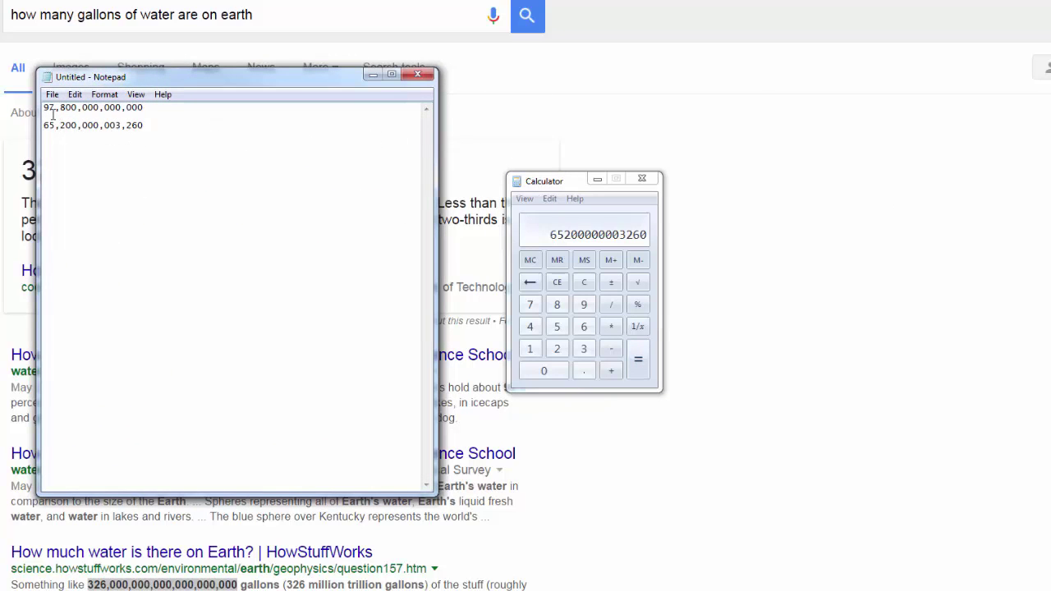
Step: Clear Calculator and subtract 65 from 97 to get the remaining trillions of gallons
click(584, 282)
click(584, 304)
key(7)
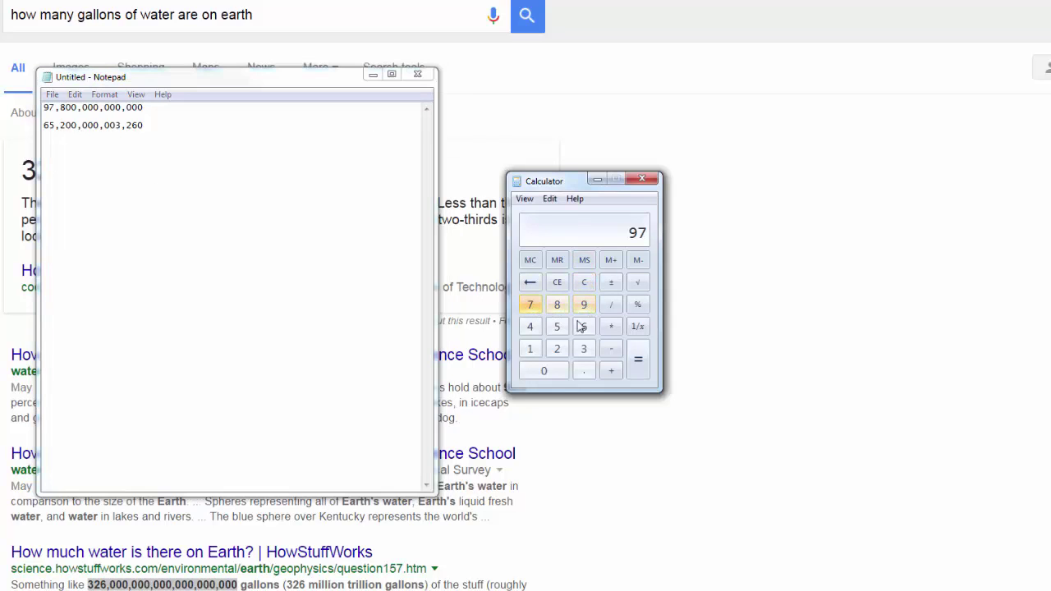
click(611, 349)
click(583, 326)
key(5)
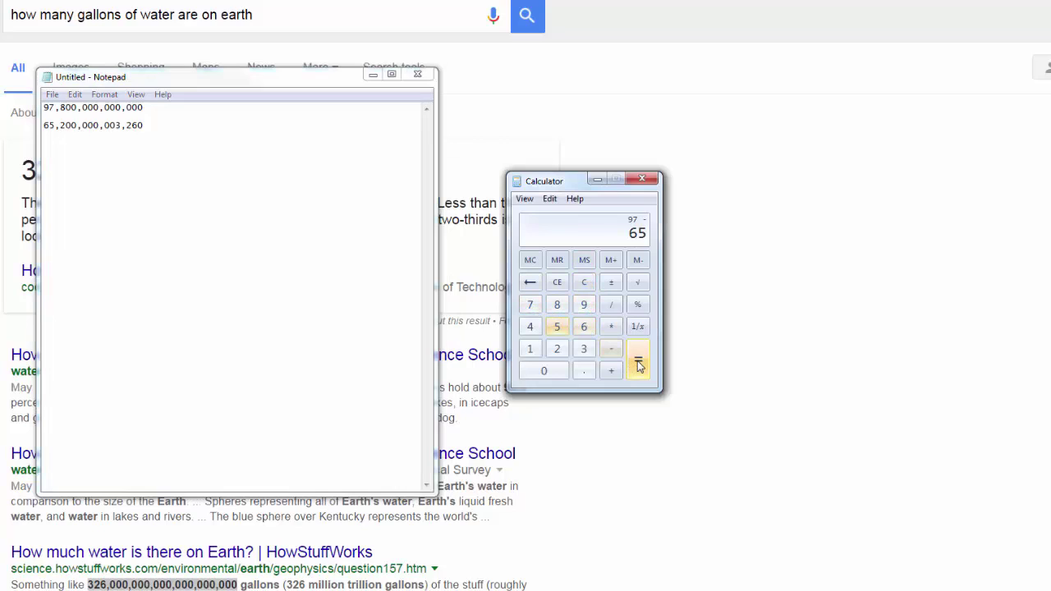
click(640, 366)
Step: Add the line "32 trillion gallons of freshwater" in Notepad and close Calculator, leaving the search results uncovered
click(275, 181)
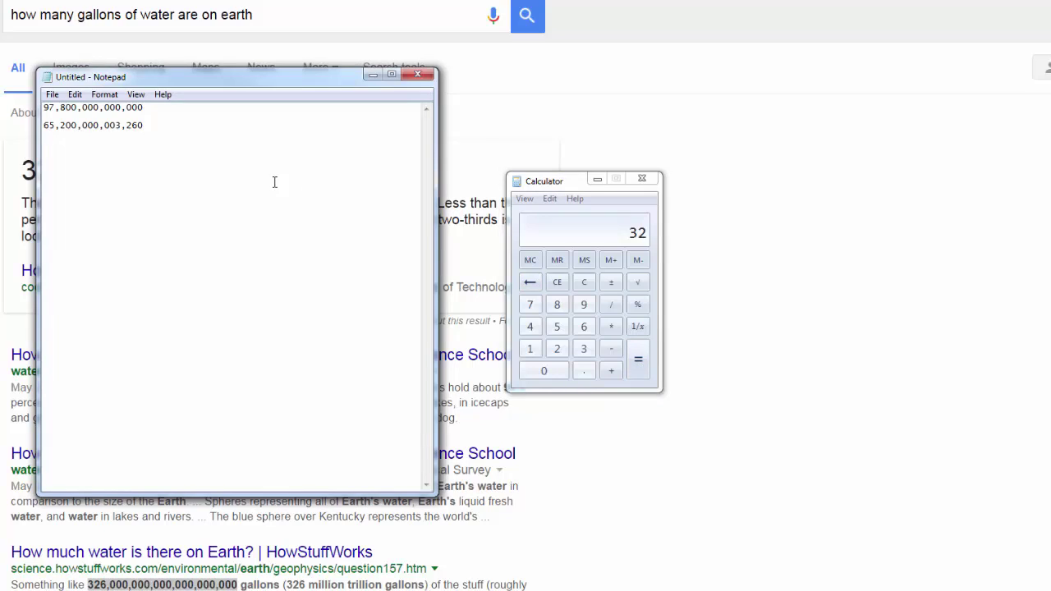
text(32 trillion gallons of freshwater)
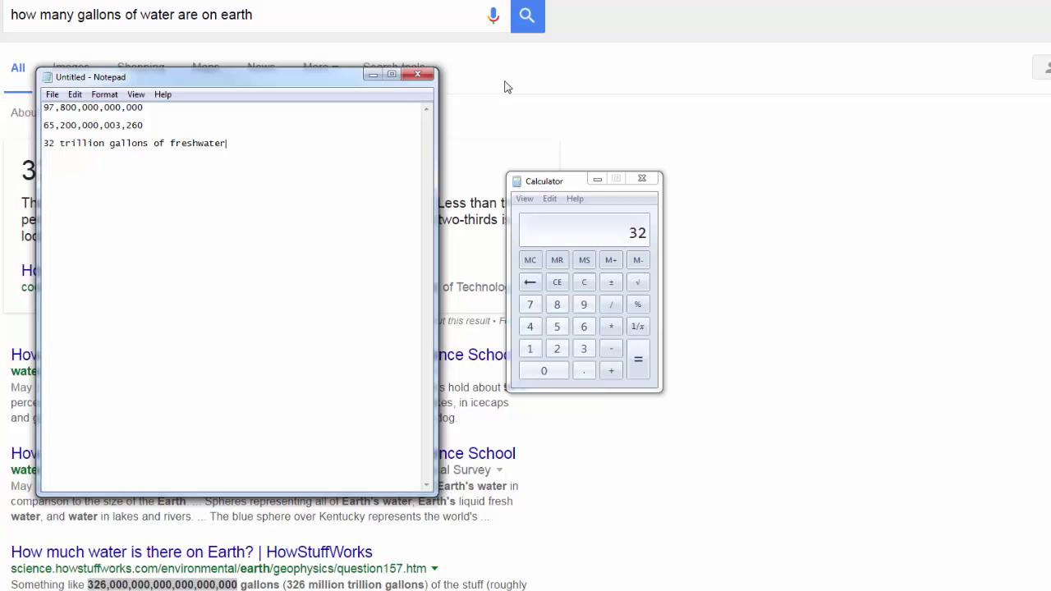
click(642, 179)
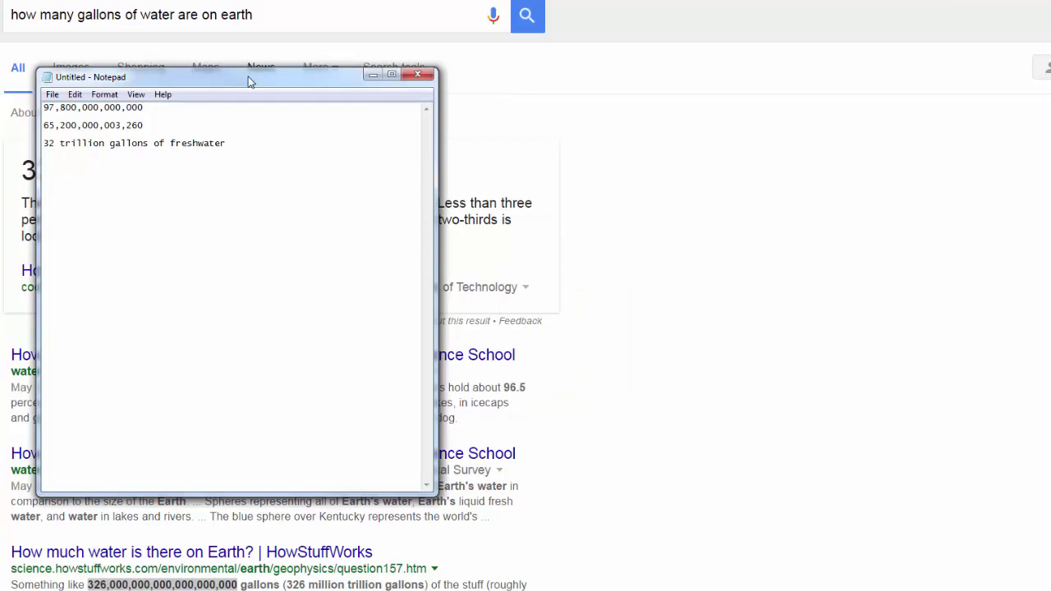
drag(248, 76, 861, 98)
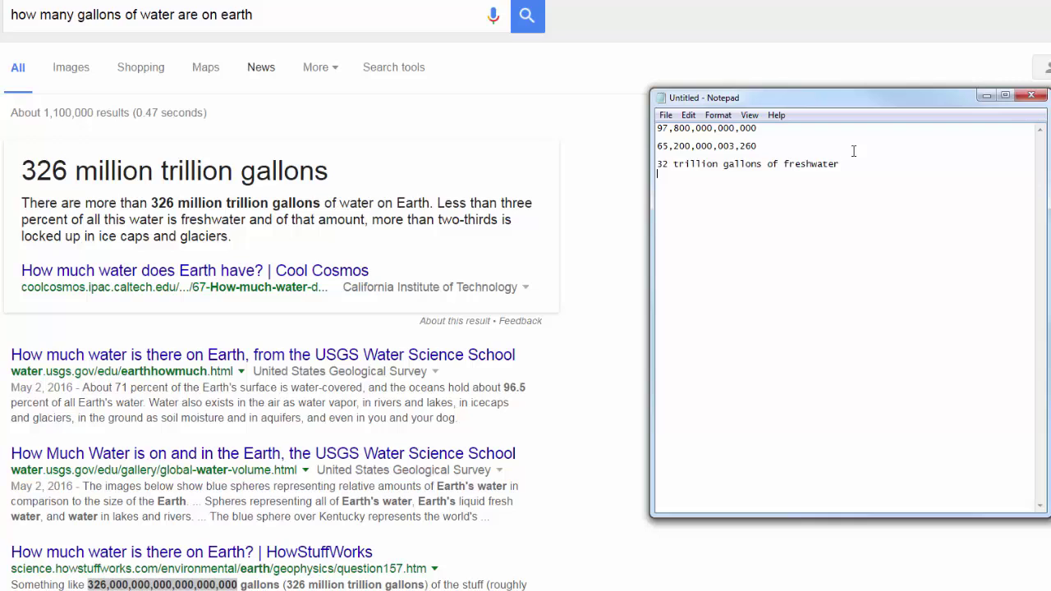
Step: Add the line "7 billion people on earth" in Notepad and place a fresh Calculator beside the note
text(7 billion people on earth)
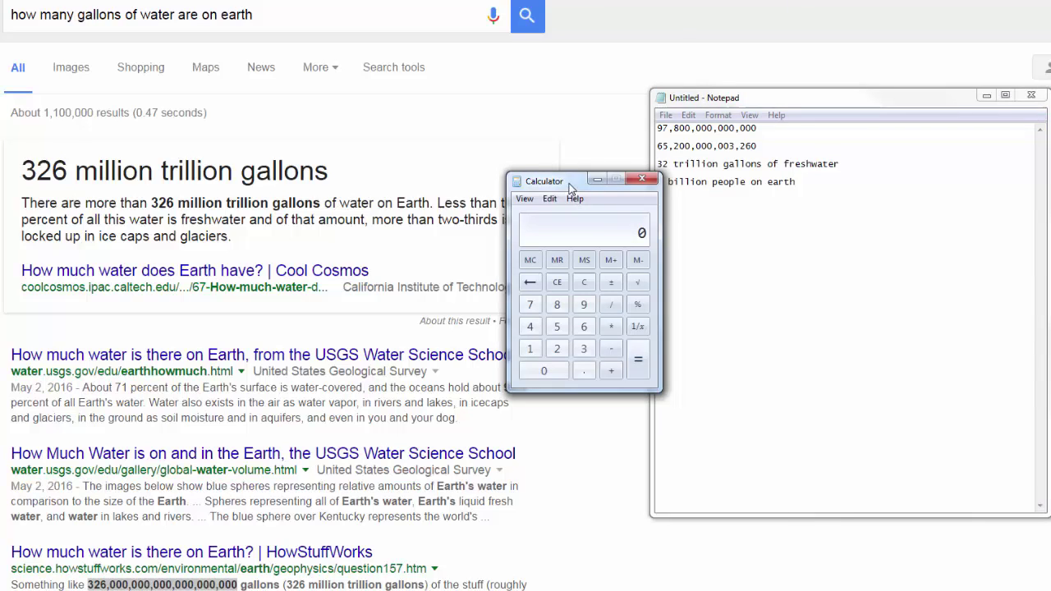
drag(568, 185, 487, 116)
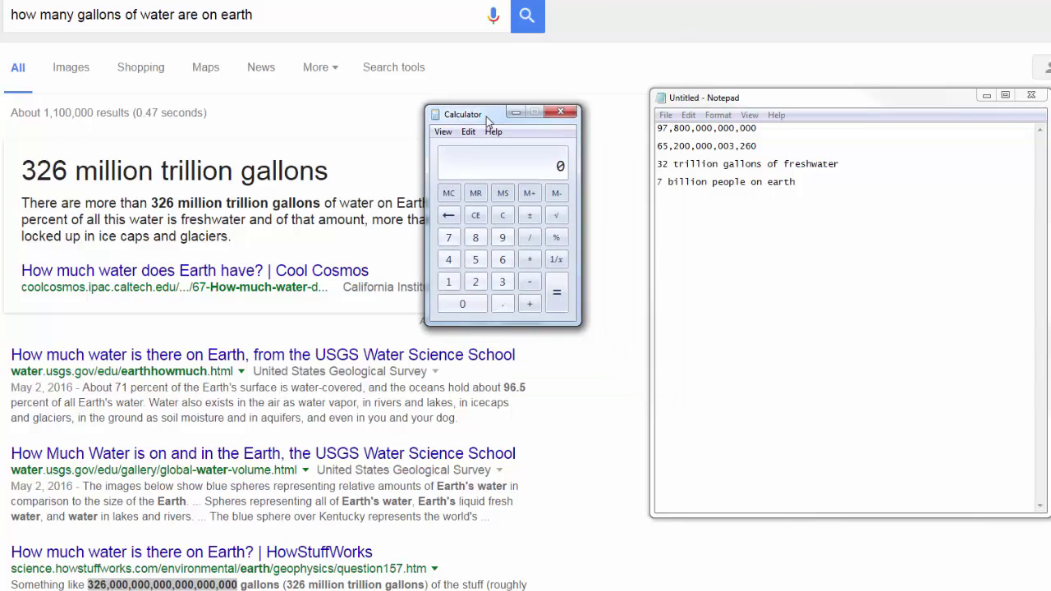
click(503, 281)
click(476, 280)
double_click(472, 304)
double_click(472, 304)
double_click(473, 304)
click(472, 304)
click(474, 304)
double_click(472, 304)
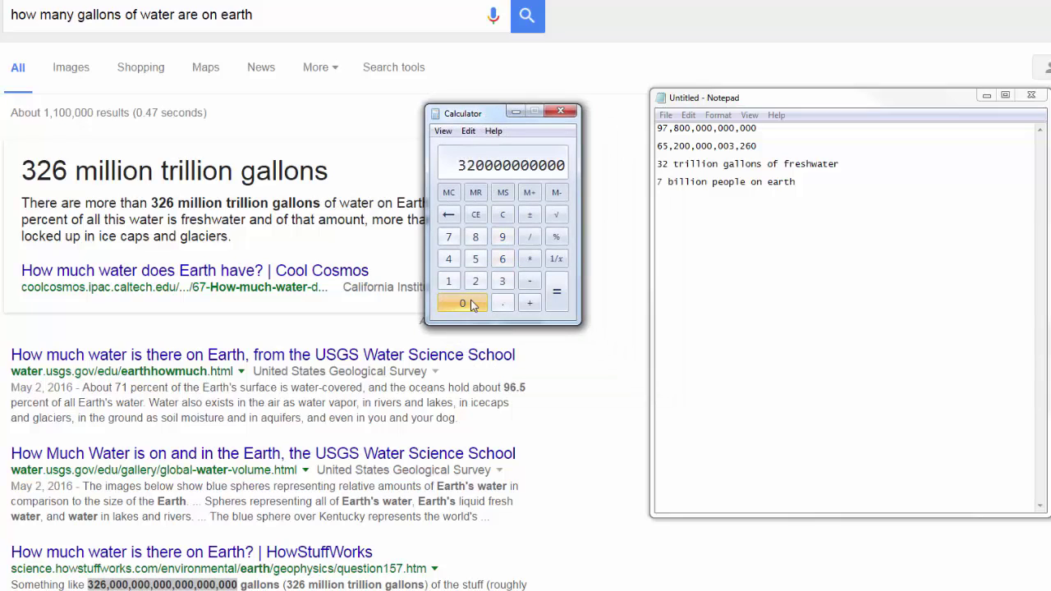
click(472, 304)
click(472, 304)
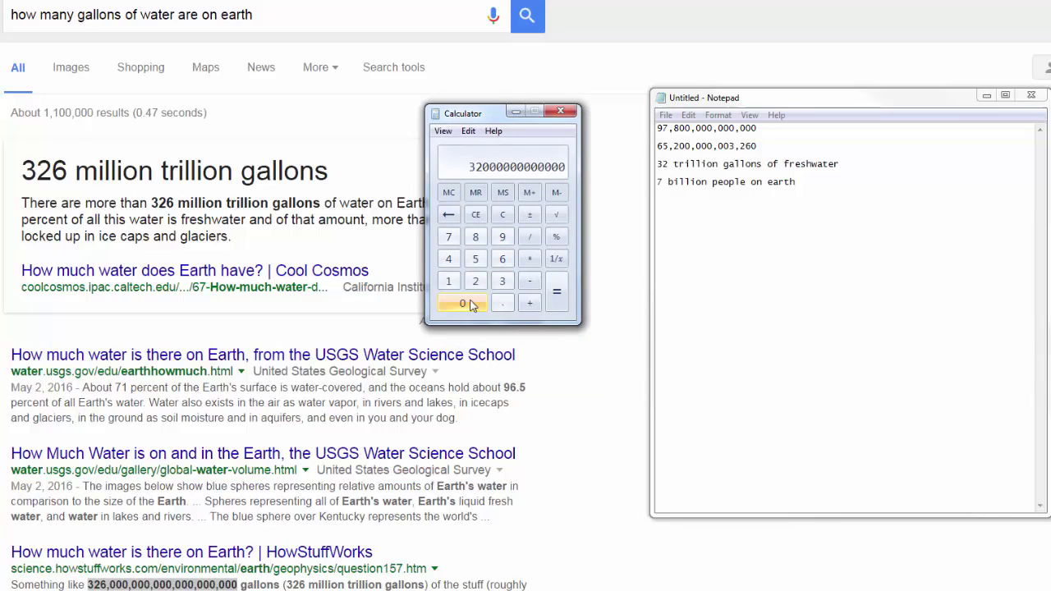
click(529, 237)
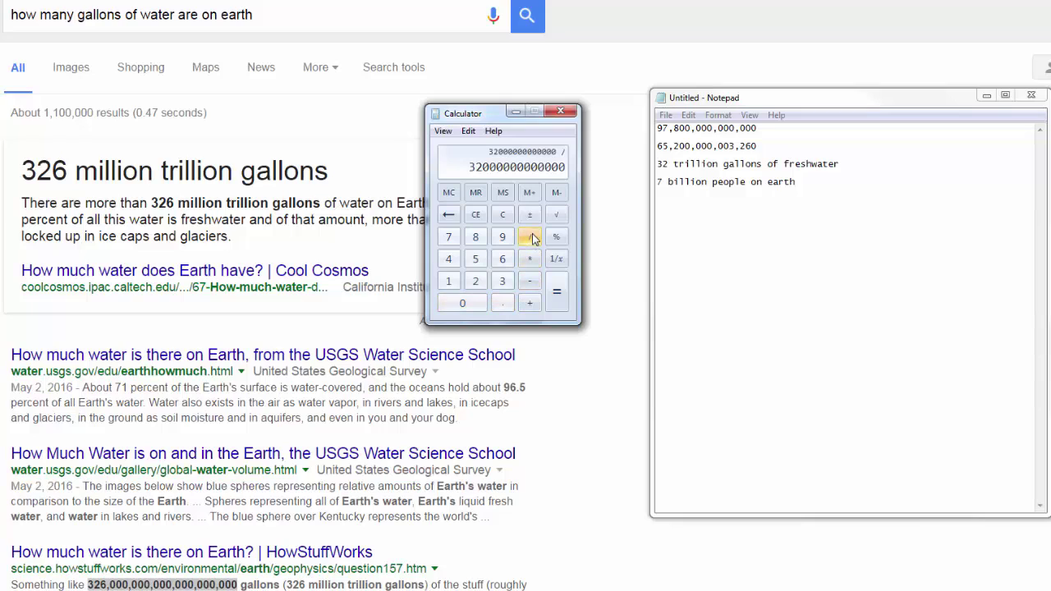
click(448, 238)
double_click(468, 304)
double_click(468, 304)
double_click(468, 303)
double_click(468, 303)
click(468, 304)
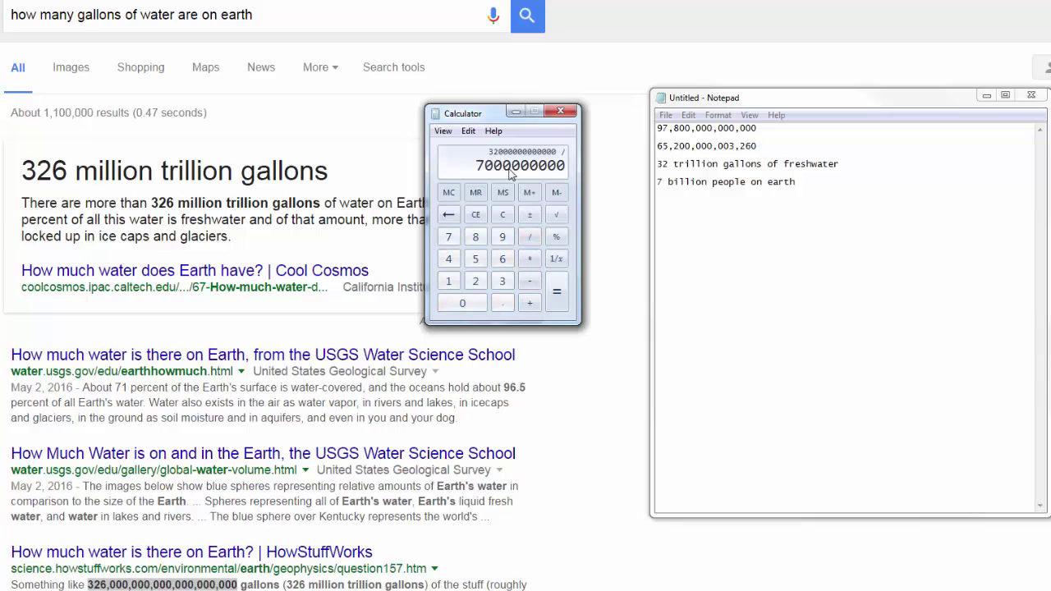
click(557, 292)
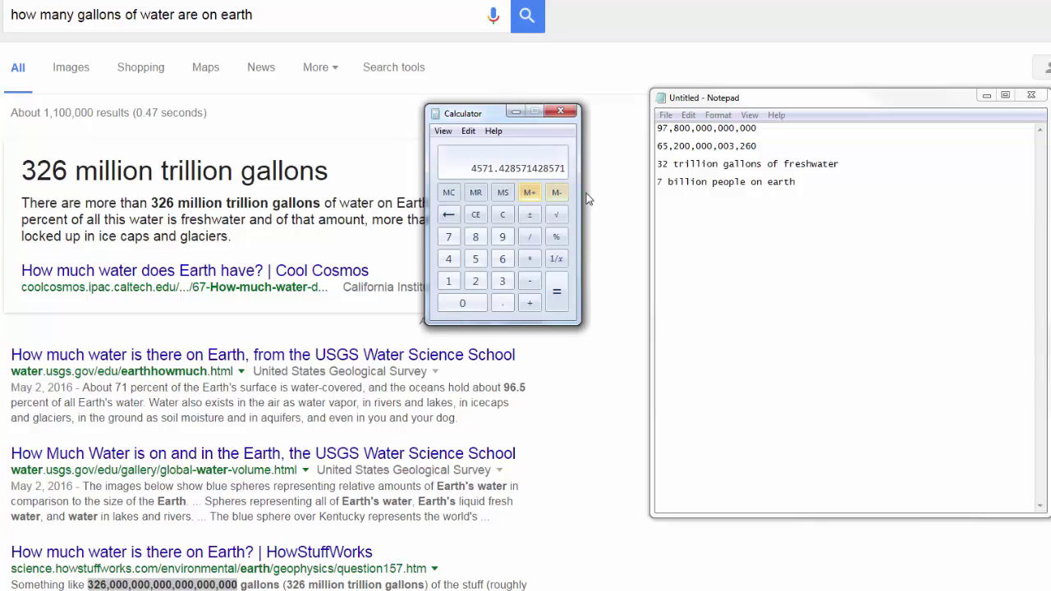
Step: Record the quotient in Notepad as "4571 gallons per person" below the population line
click(844, 215)
text(4571 gallons )
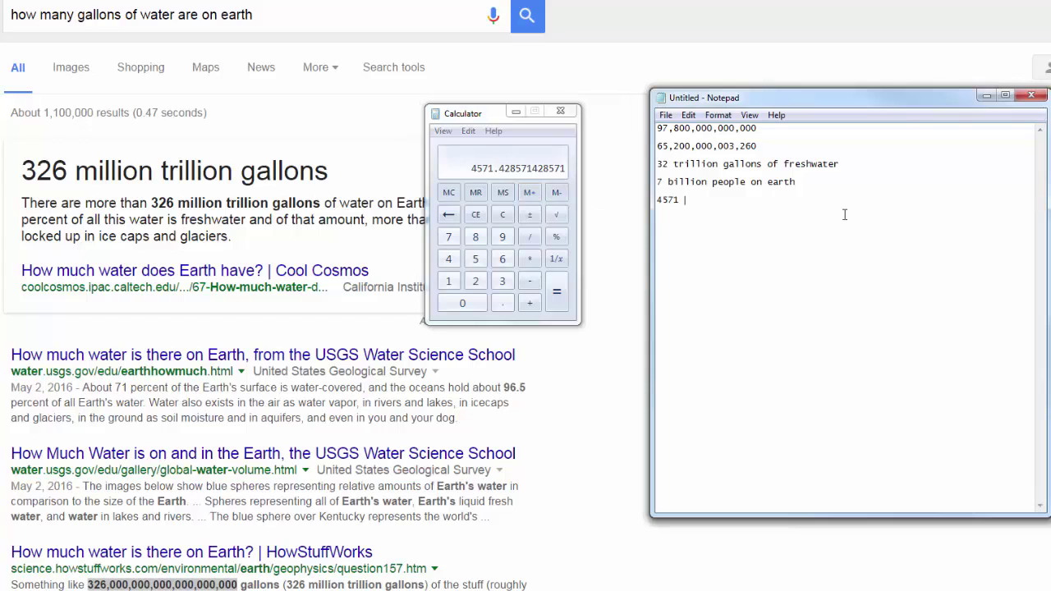
text(per person)
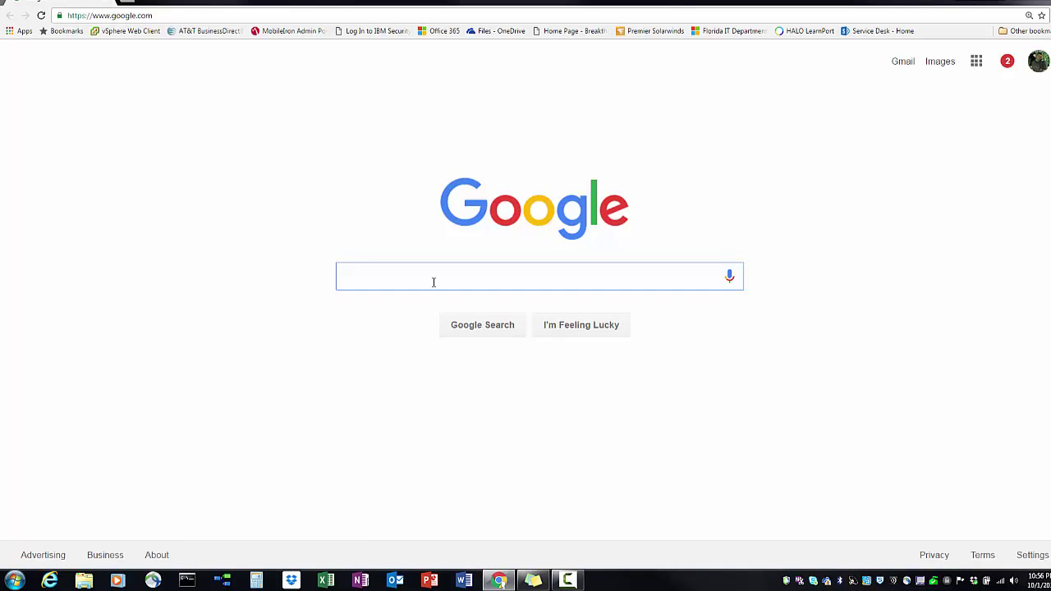
Step: Search Google for "how many gallons of water are on earth"
text(how many gallon)
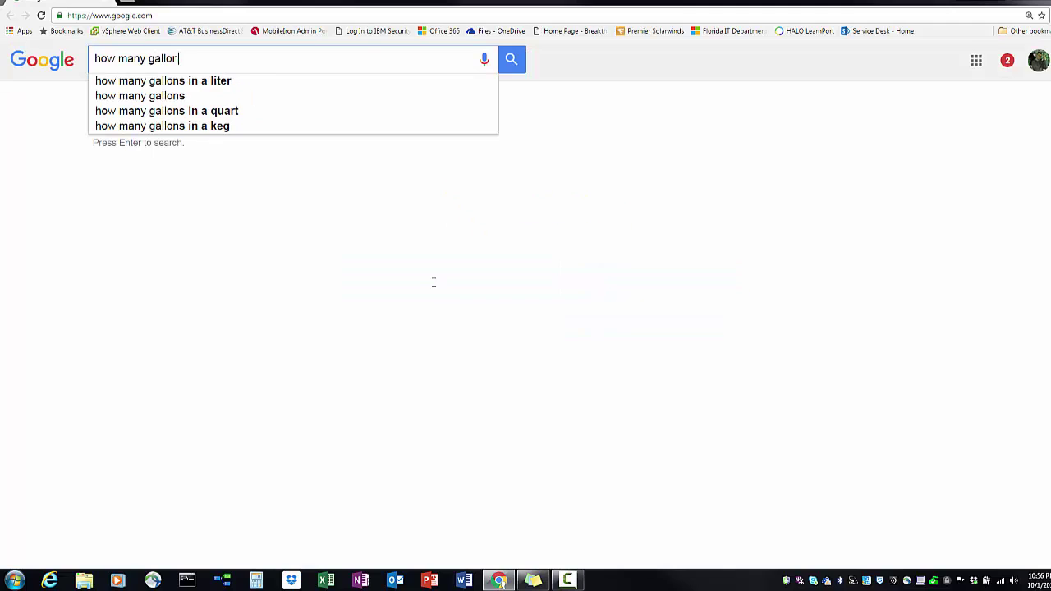
text(s of water are)
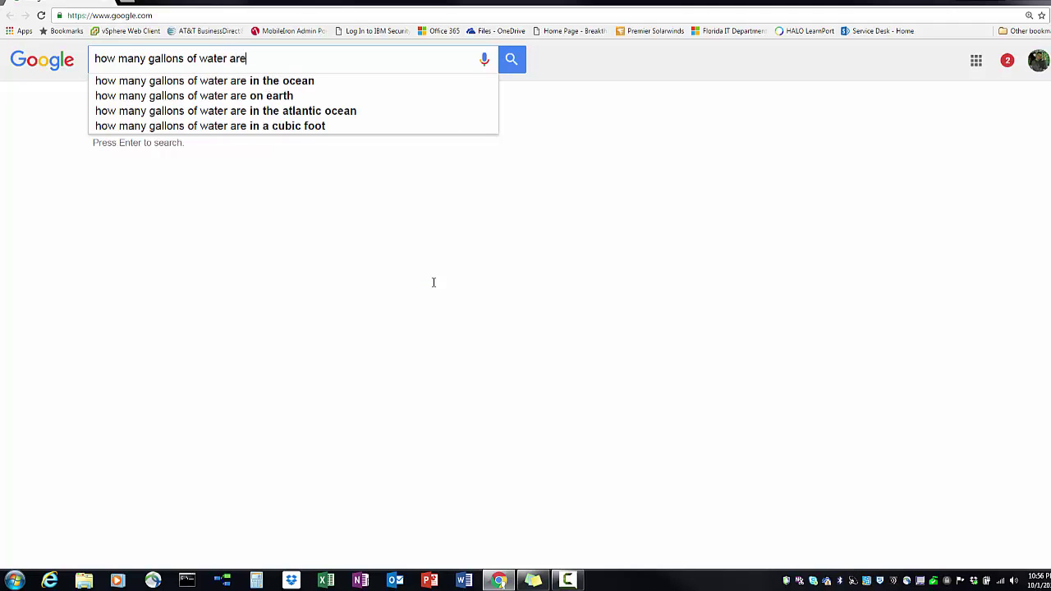
text( on earth)
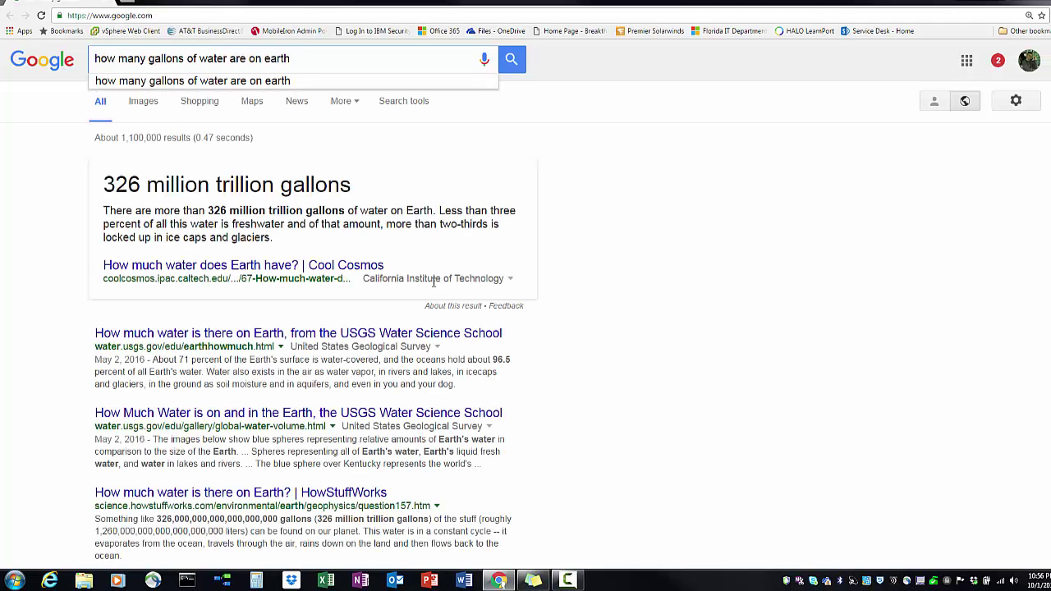
key(Return)
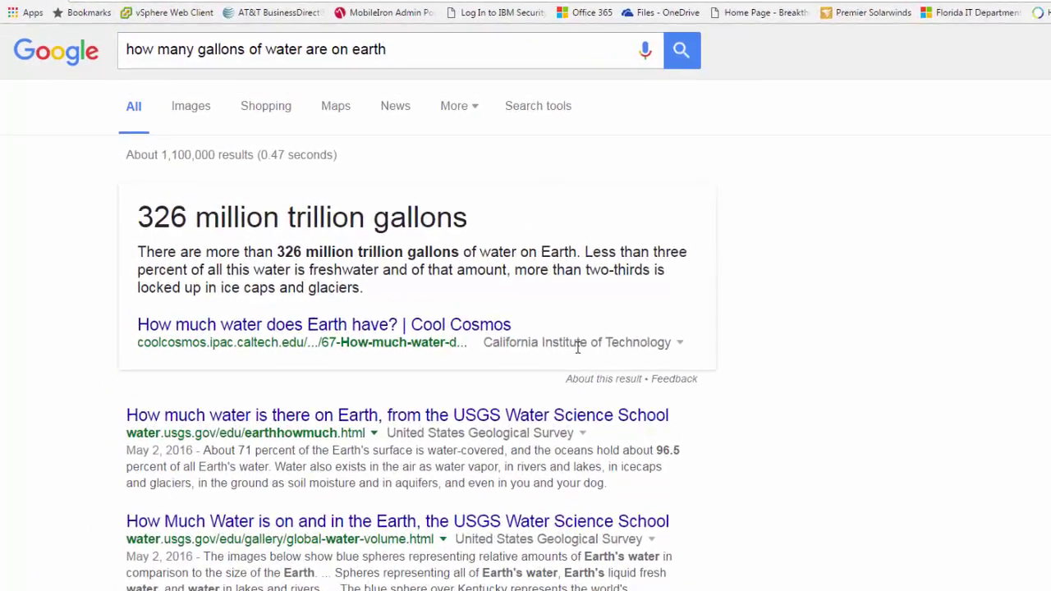